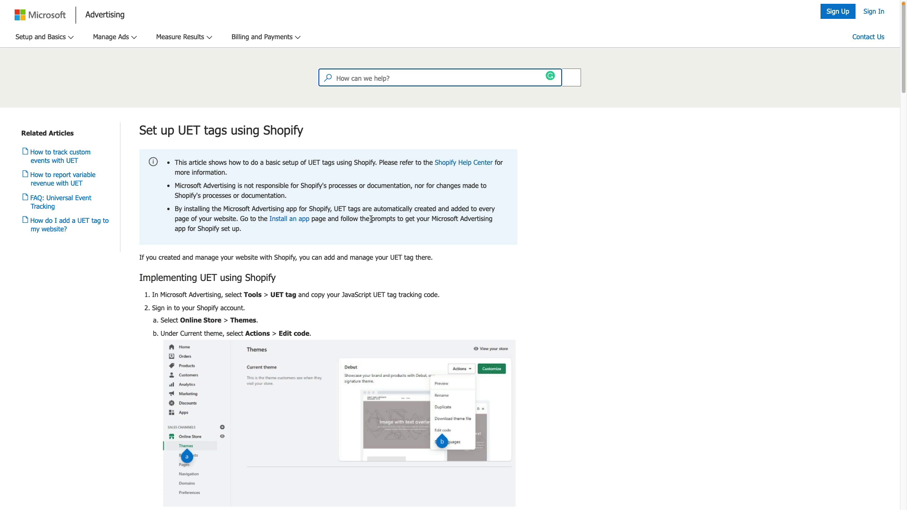
# Copy the tracking code of the active UET tag from the Tools > UET tag page.
pyautogui.scroll(-1, 348, 217)
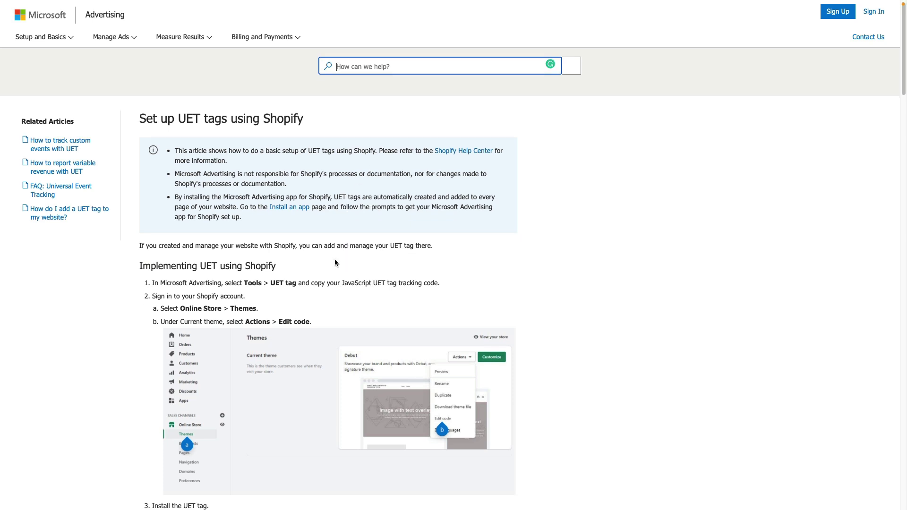
pyautogui.moveTo(271, 283); pyautogui.dragTo(293, 283)
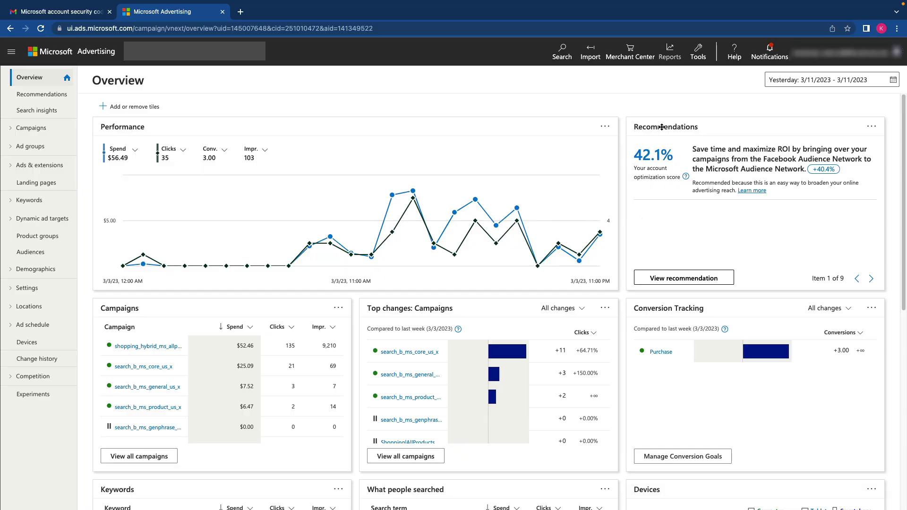
pyautogui.click(695, 64)
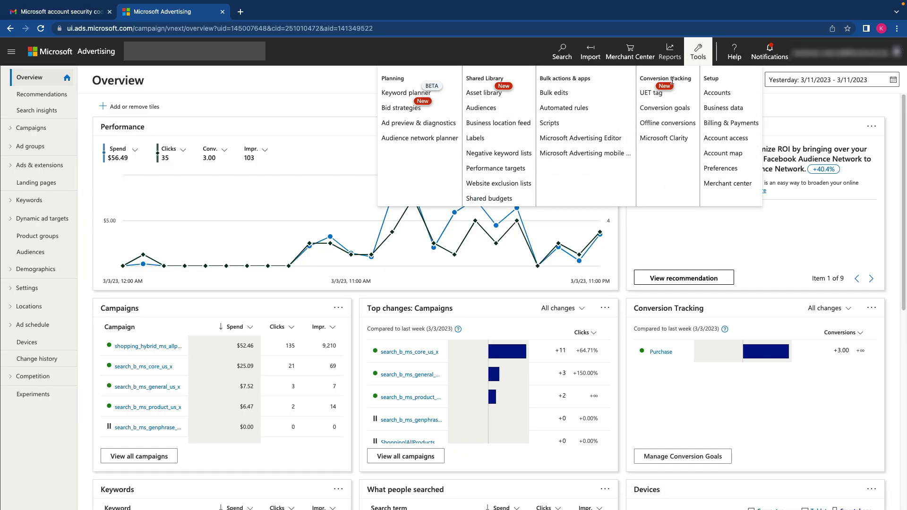
pyautogui.click(650, 91)
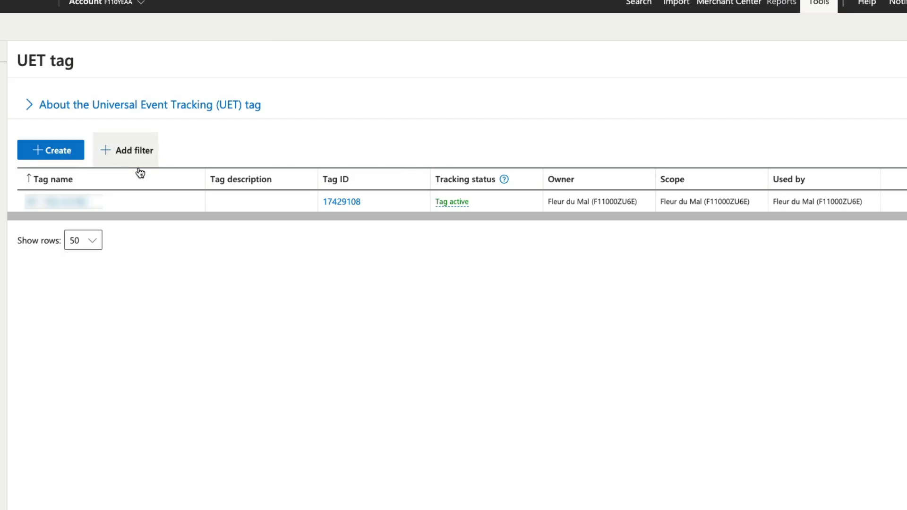
pyautogui.hscroll(5, 294, 211)
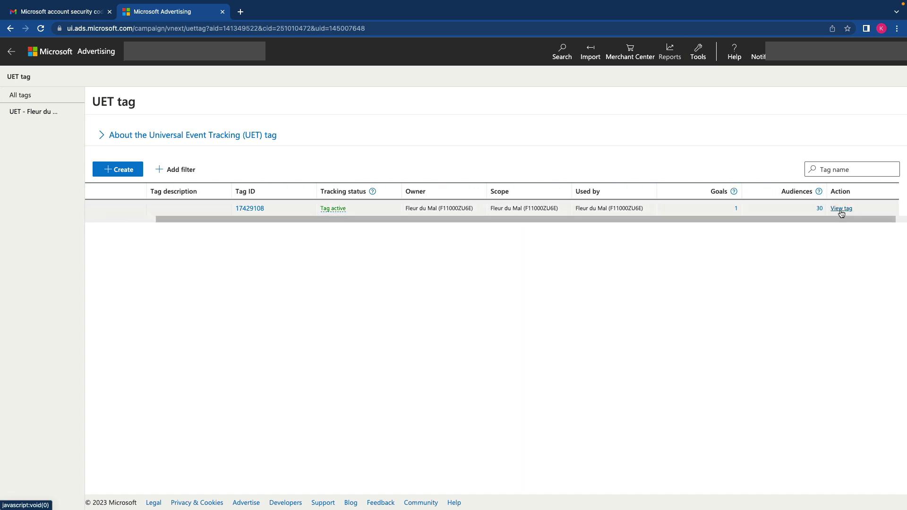
pyautogui.click(841, 209)
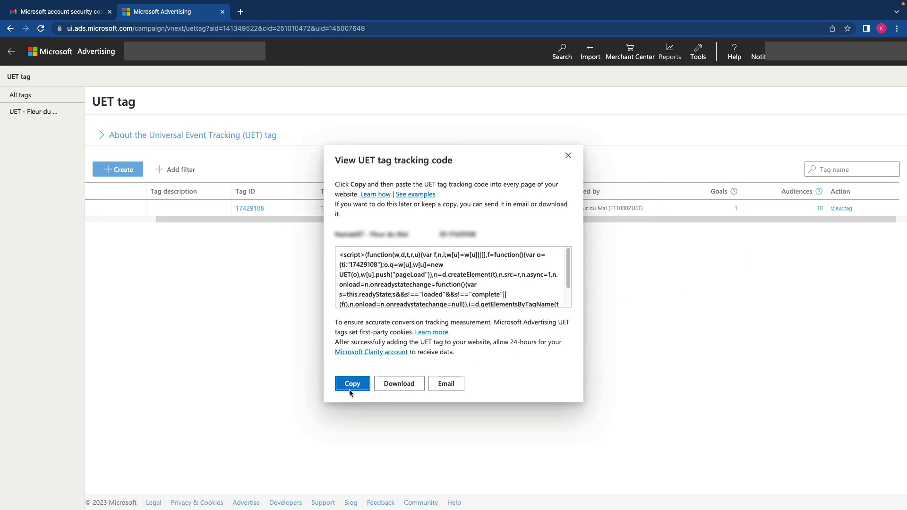
pyautogui.click(352, 384)
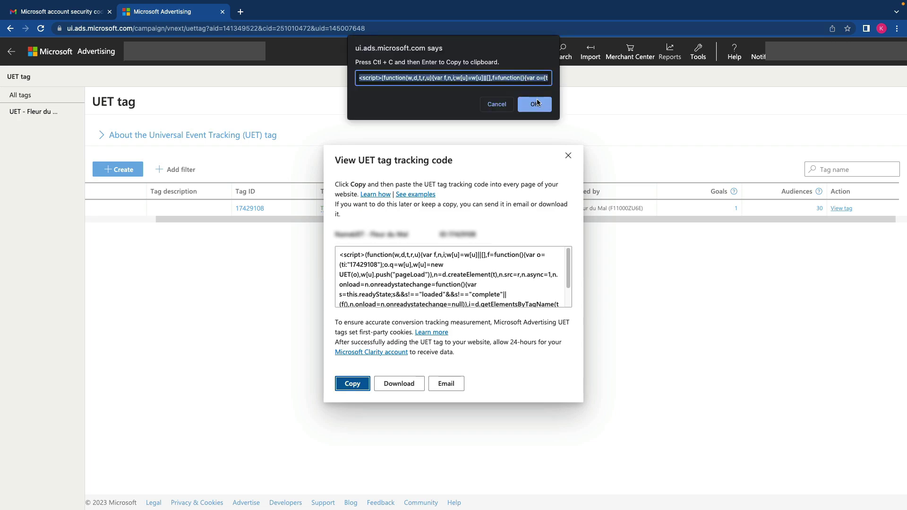
pyautogui.press('Return')
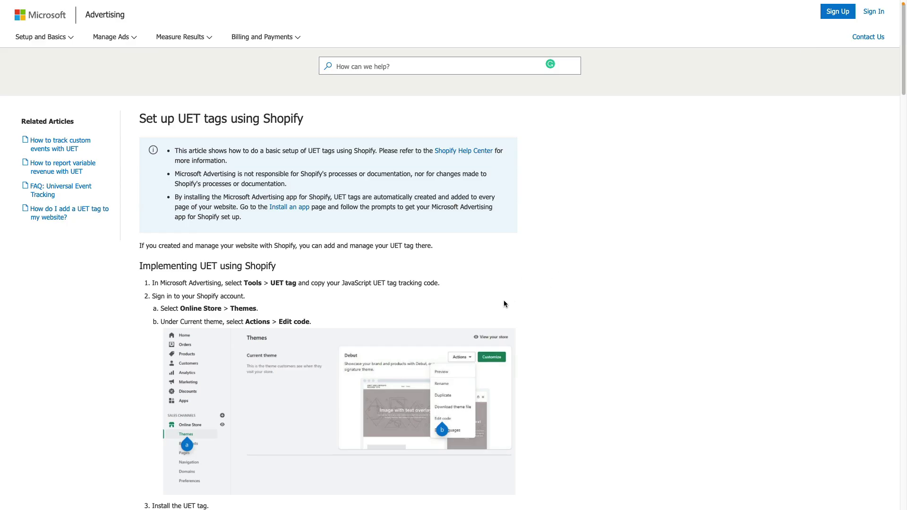
pyautogui.scroll(-1, 503, 303)
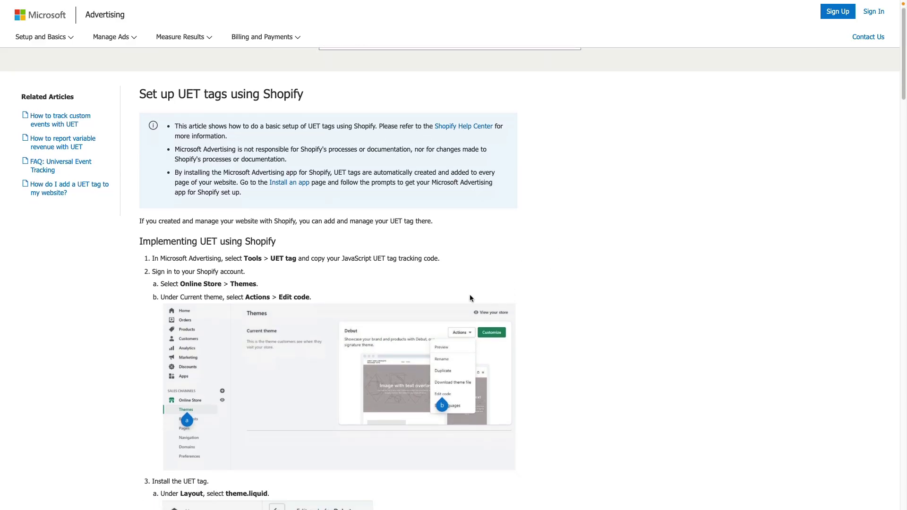
pyautogui.scroll(-1, 438, 288)
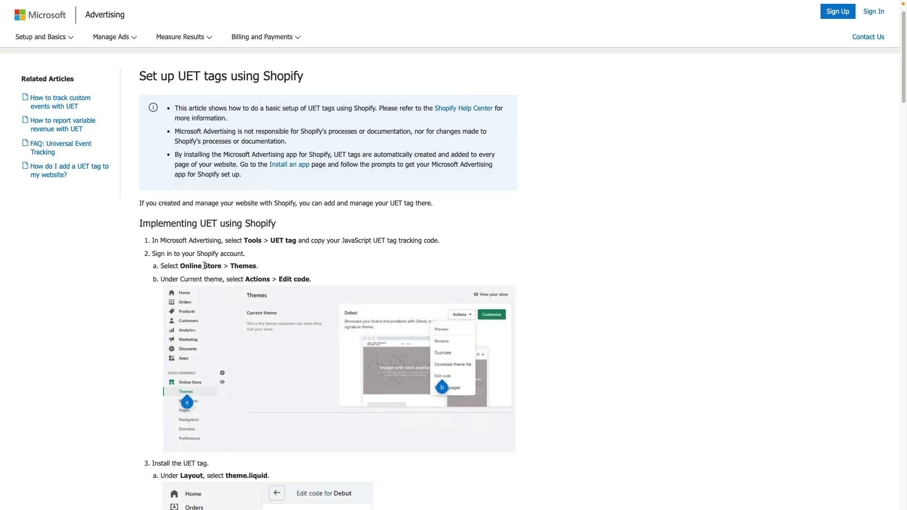
pyautogui.scroll(-1, 258, 276)
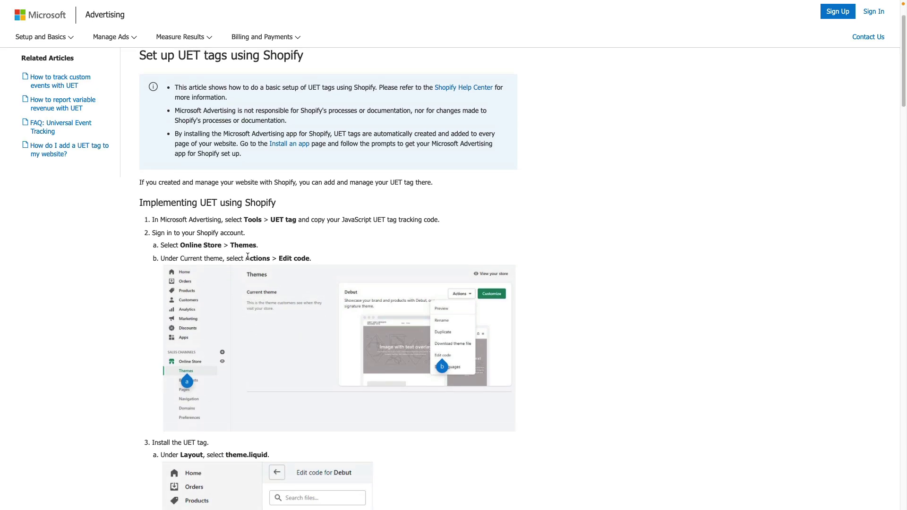
# Paste the UET tag script on a new line 229 after the closing script tag in Dawn's theme.liquid.
pyautogui.scroll(-3, 309, 298)
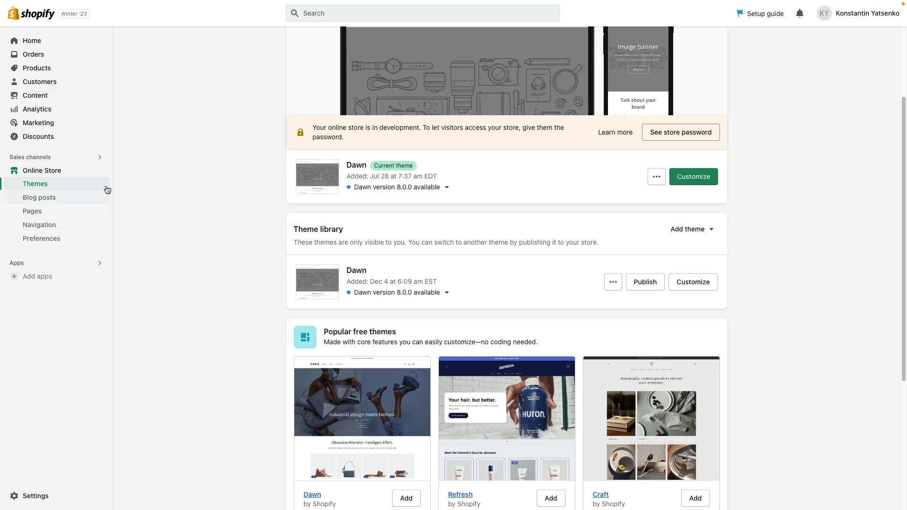
pyautogui.click(656, 178)
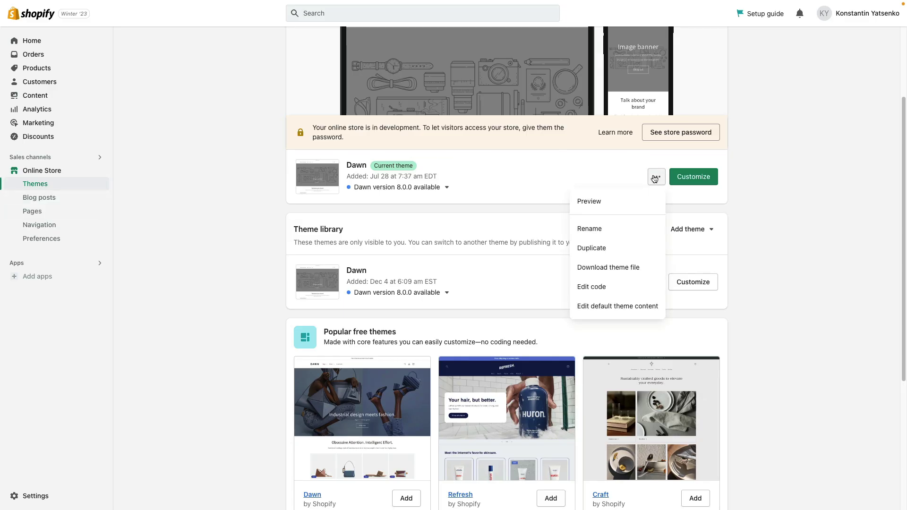
pyautogui.click(598, 287)
pyautogui.click(56, 110)
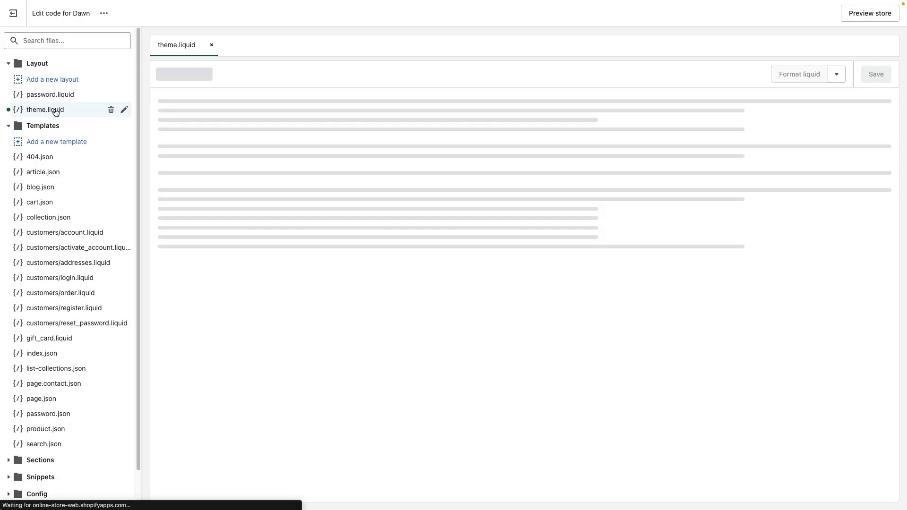
pyautogui.scroll(-8, 302, 227)
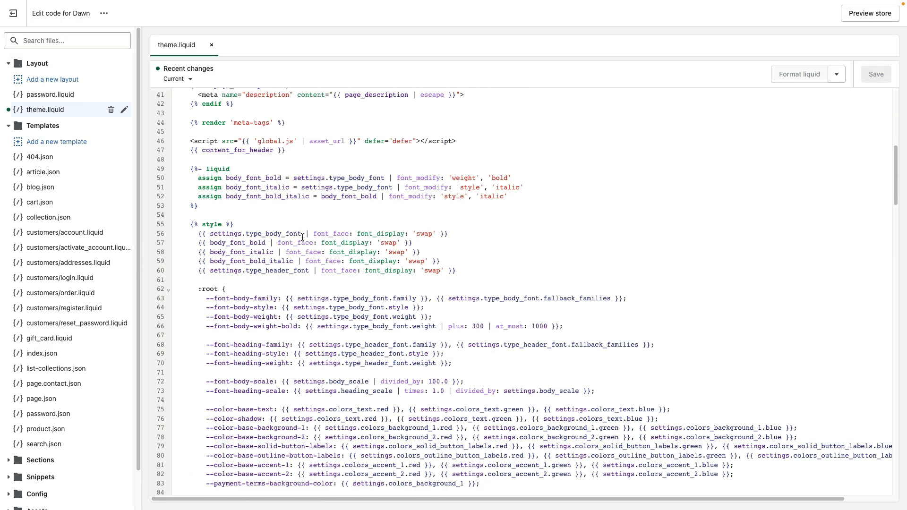
pyautogui.scroll(-20, 302, 237)
pyautogui.click(236, 404)
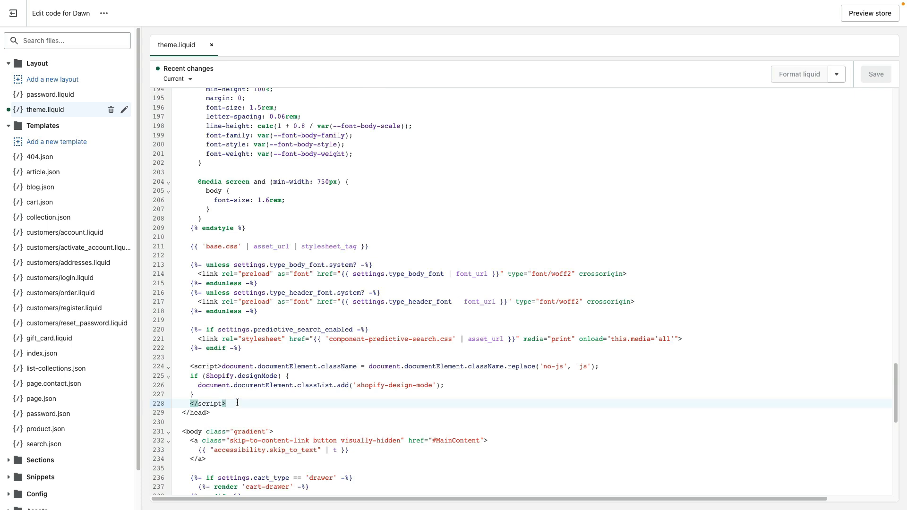
pyautogui.press('Return')
pyautogui.hotkey('ctrl', 'v')
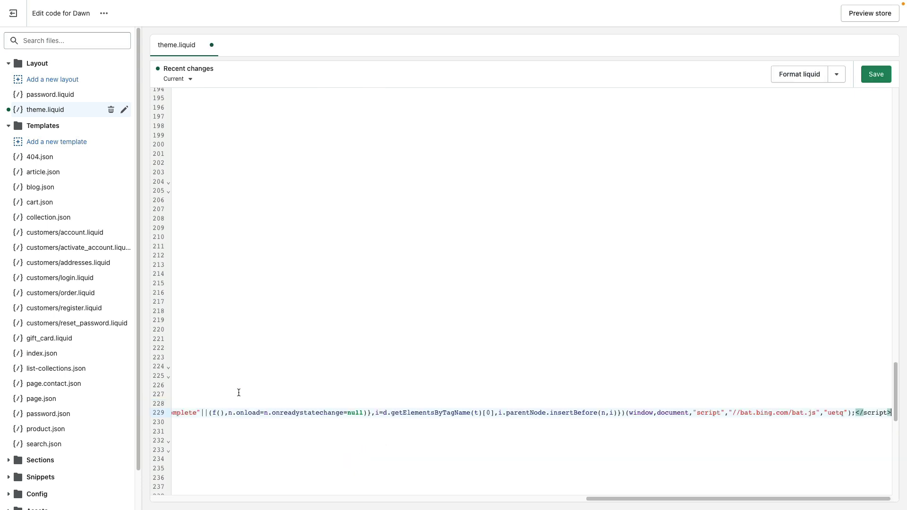
pyautogui.hscroll(-10, 238, 393)
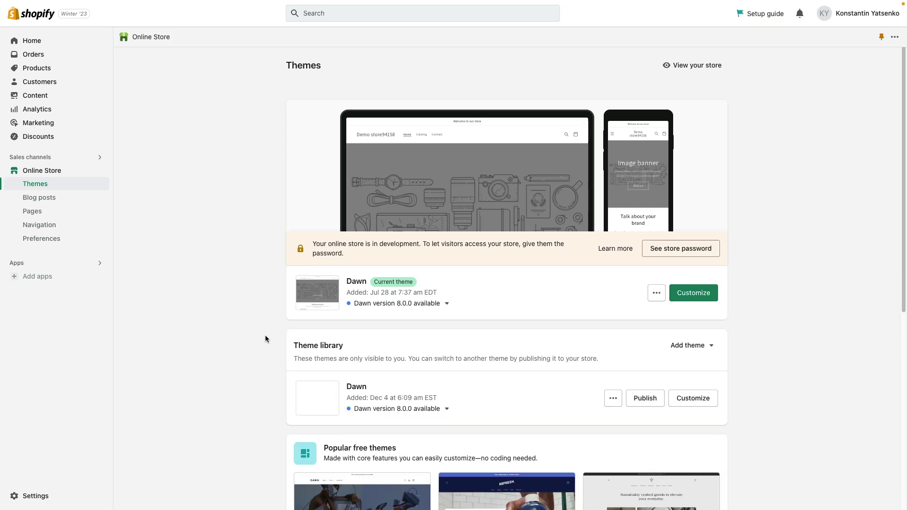
# Paste the UET tag into the Order status page Additional scripts under Checkout and accounts settings.
pyautogui.click(58, 493)
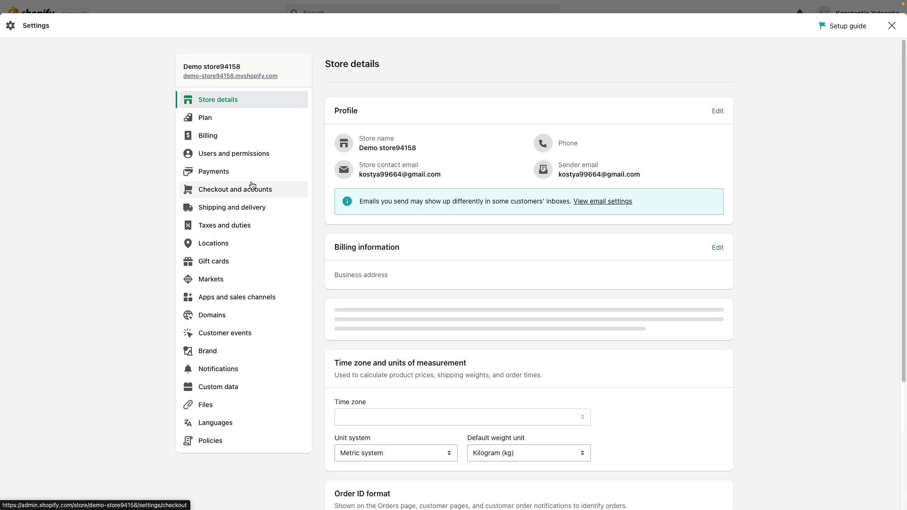
pyautogui.click(238, 189)
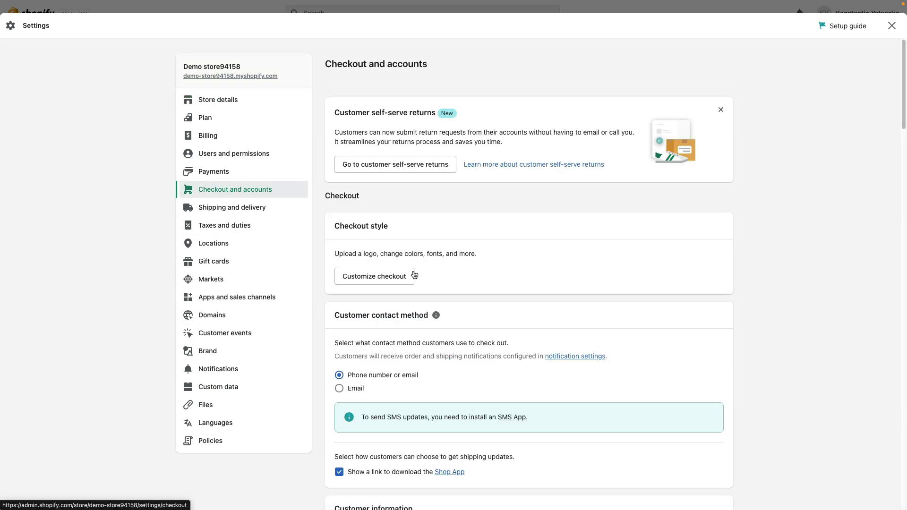
pyautogui.scroll(-20, 414, 275)
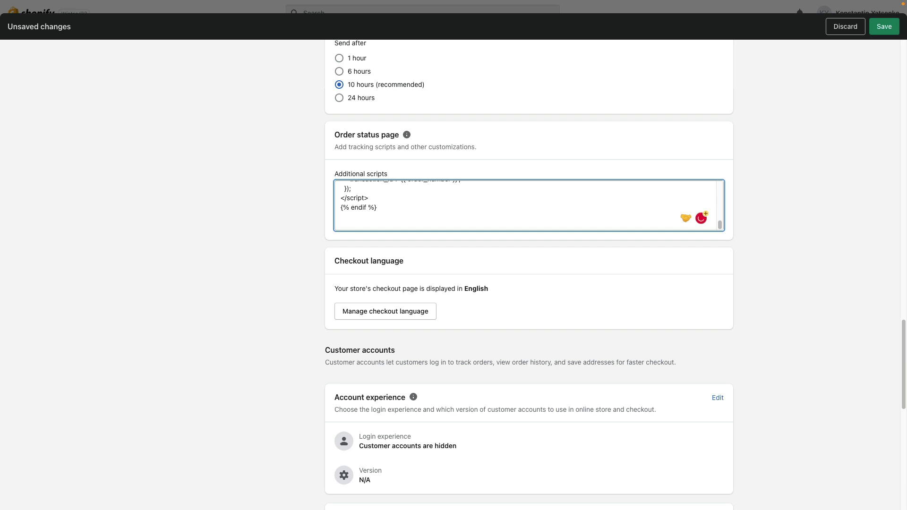
pyautogui.press('super+v')
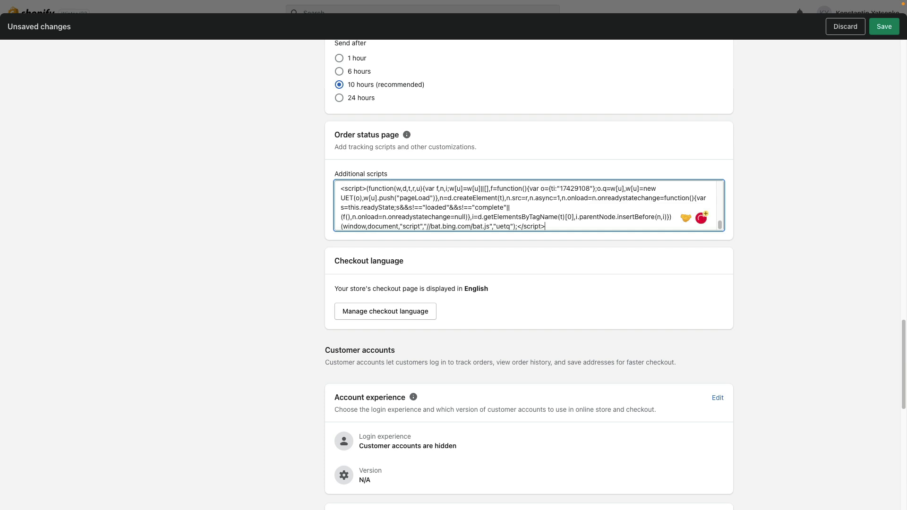
pyautogui.press('Return')
pyautogui.press('Return')
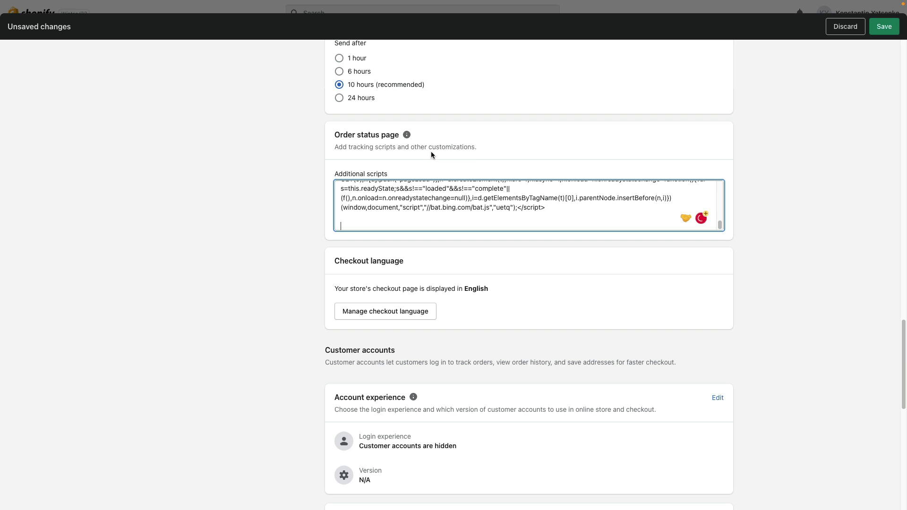
pyautogui.press('super+Tab')
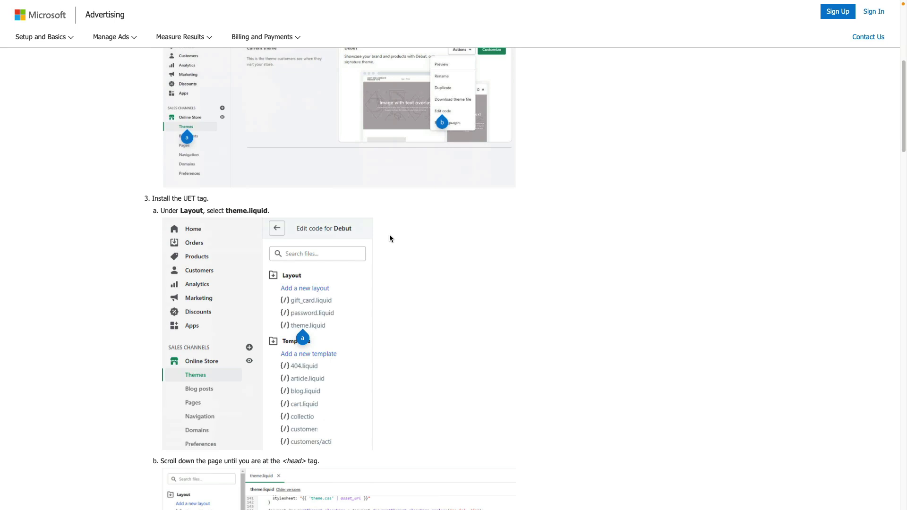
# Copy the step 5a revenue snippet that excludes taxes and shipping from the help article.
pyautogui.scroll(-7, 389, 235)
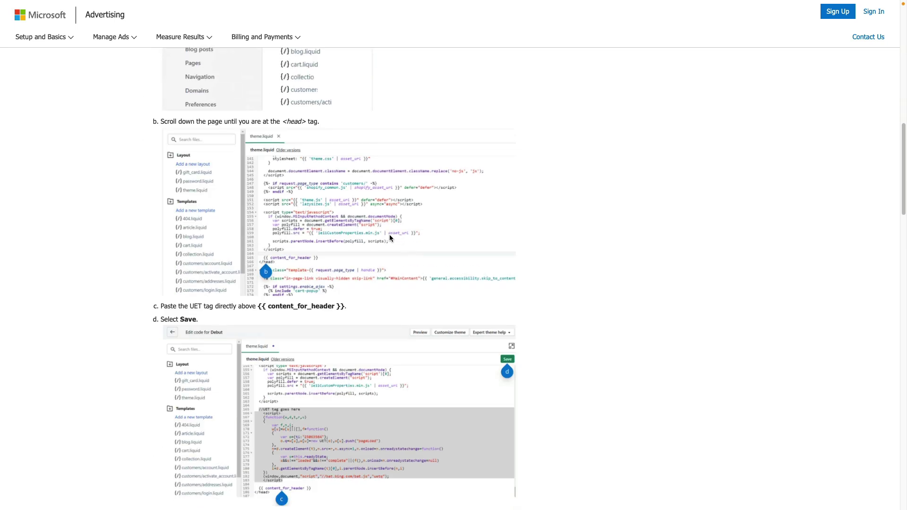
pyautogui.scroll(-10, 390, 238)
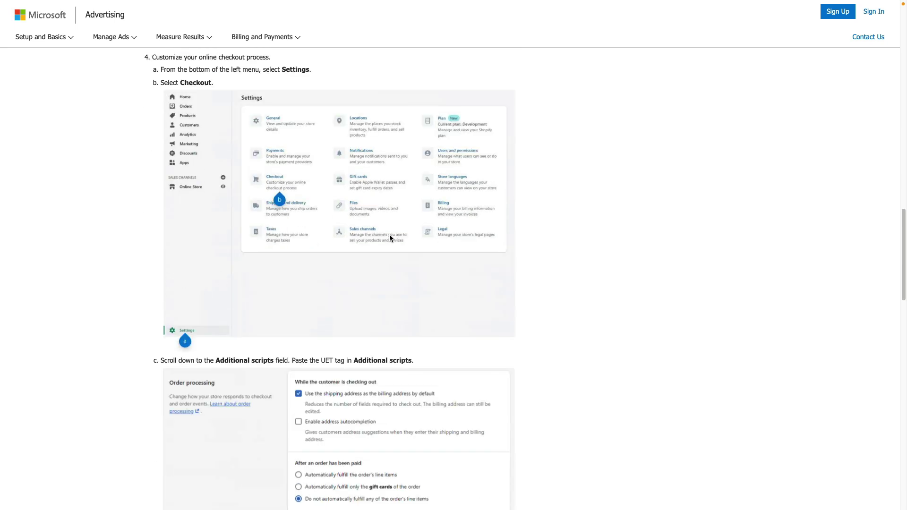
pyautogui.scroll(-8, 389, 235)
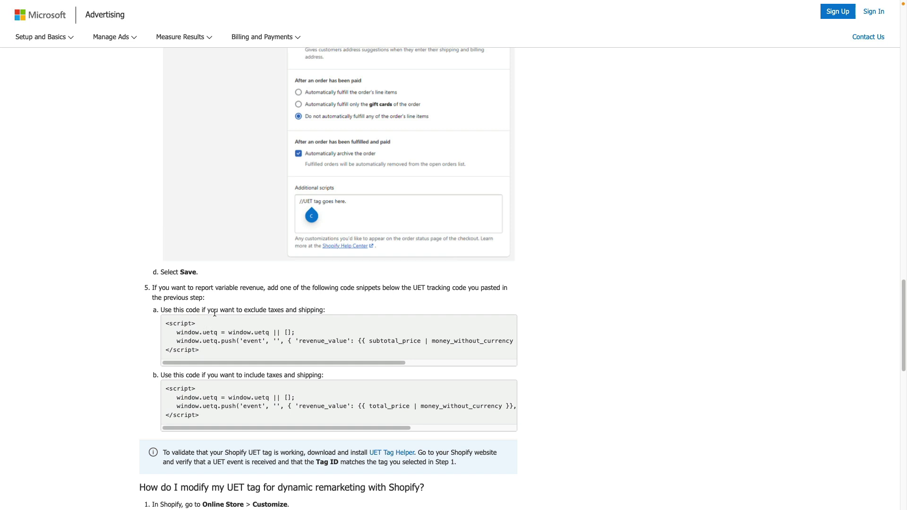
pyautogui.moveTo(242, 310); pyautogui.dragTo(161, 310)
pyautogui.moveTo(327, 309); pyautogui.dragTo(320, 310)
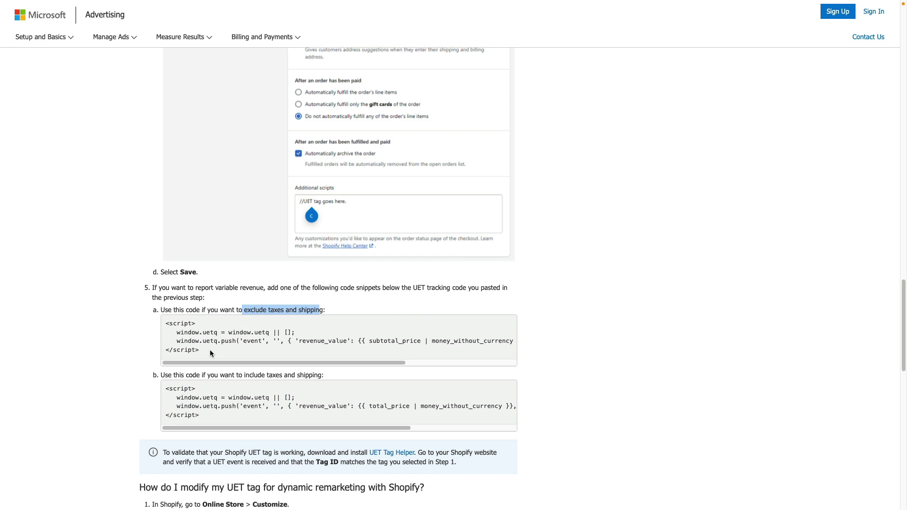
pyautogui.moveTo(209, 349); pyautogui.dragTo(165, 323)
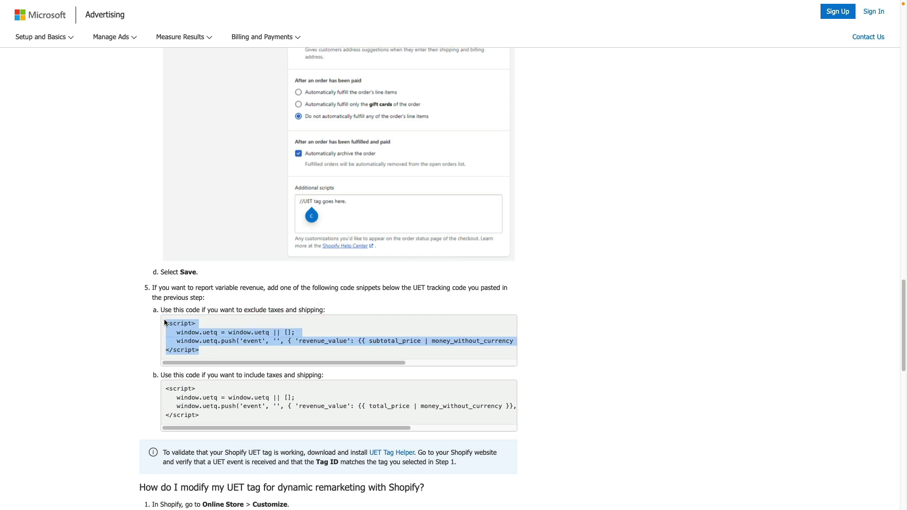
pyautogui.hotkey('ctrl', 'Tab')
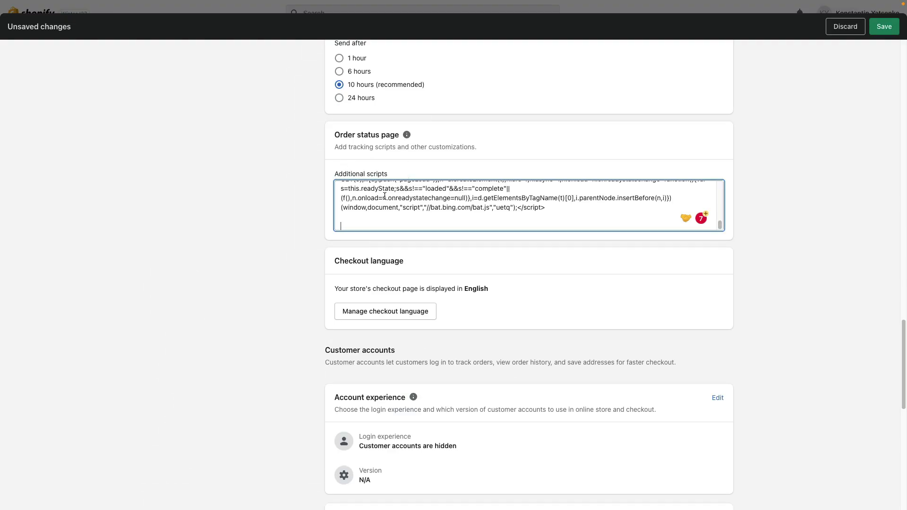
# Paste the subtotal revenue snippet below the UET tag and review its revenue and shop.currency expressions.
pyautogui.hotkey('ctrl', 'v')
pyautogui.scroll(2, 417, 200)
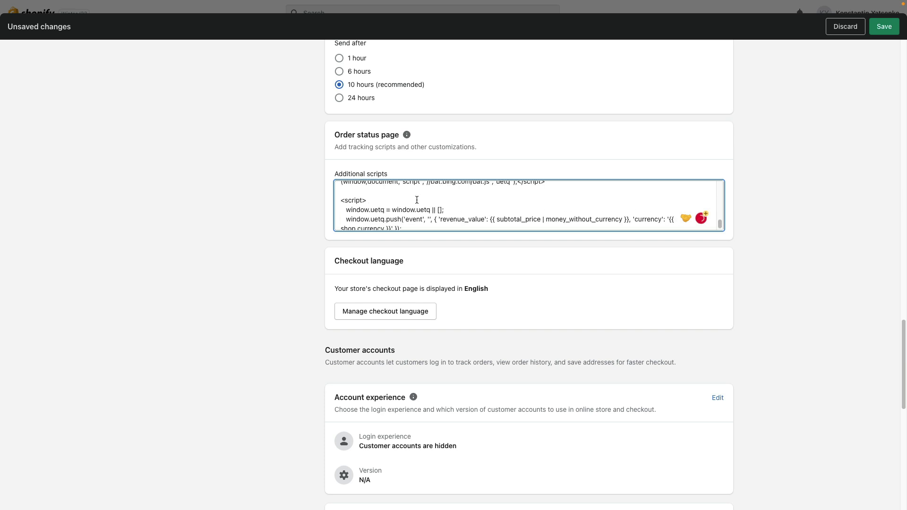
pyautogui.scroll(1, 418, 201)
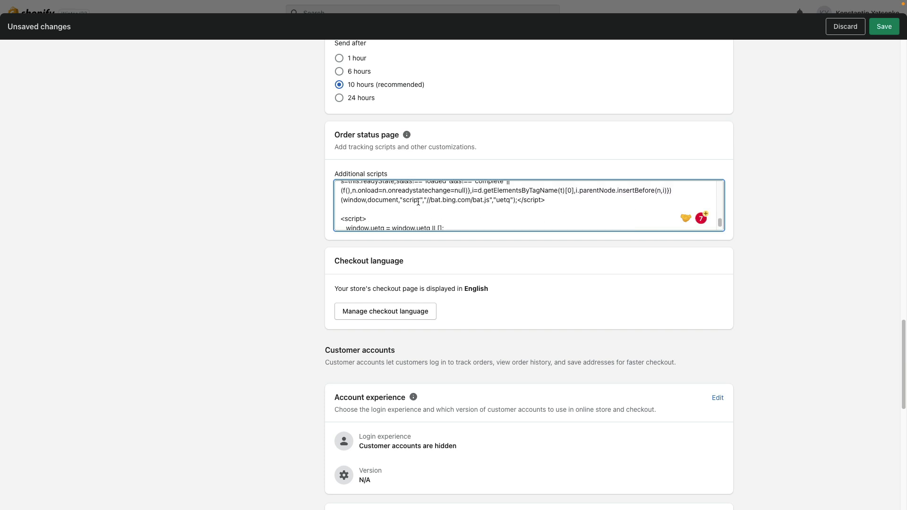
pyautogui.scroll(-1, 417, 202)
pyautogui.scroll(1, 417, 202)
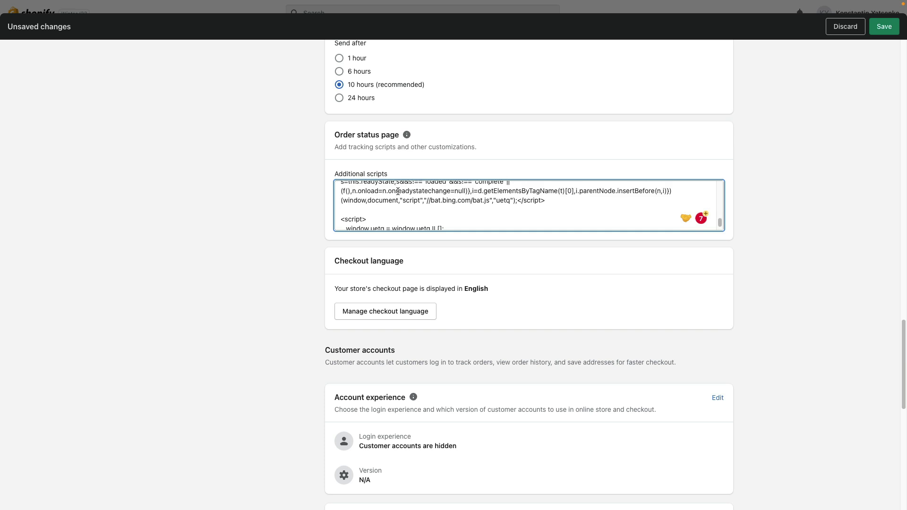
pyautogui.scroll(-3, 443, 194)
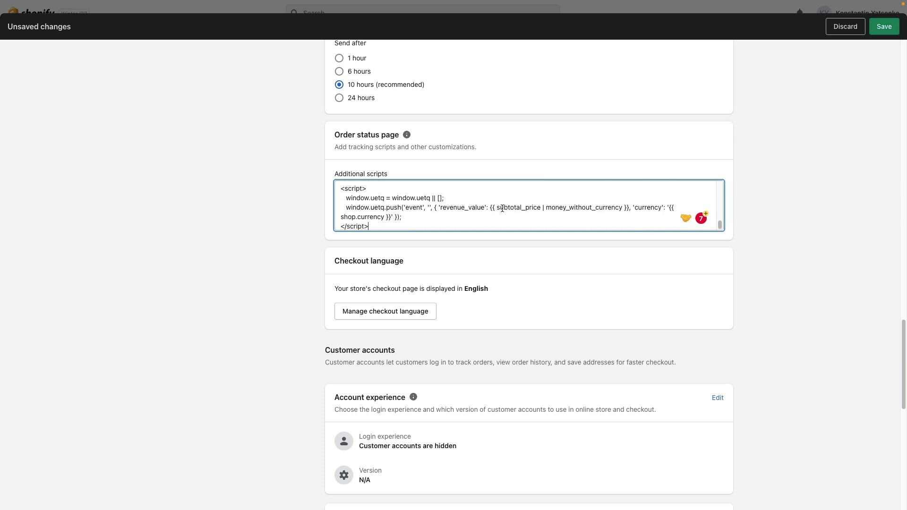
pyautogui.scroll(-1, 507, 212)
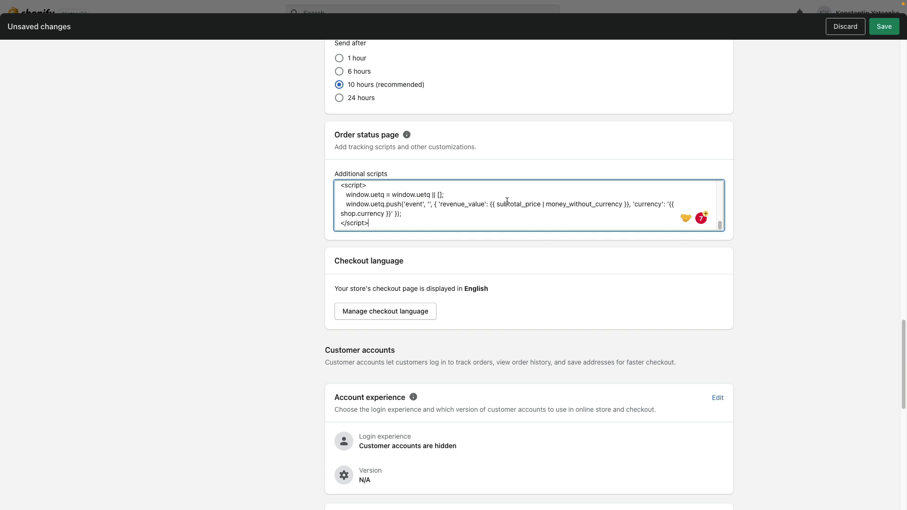
pyautogui.moveTo(489, 204); pyautogui.dragTo(629, 200)
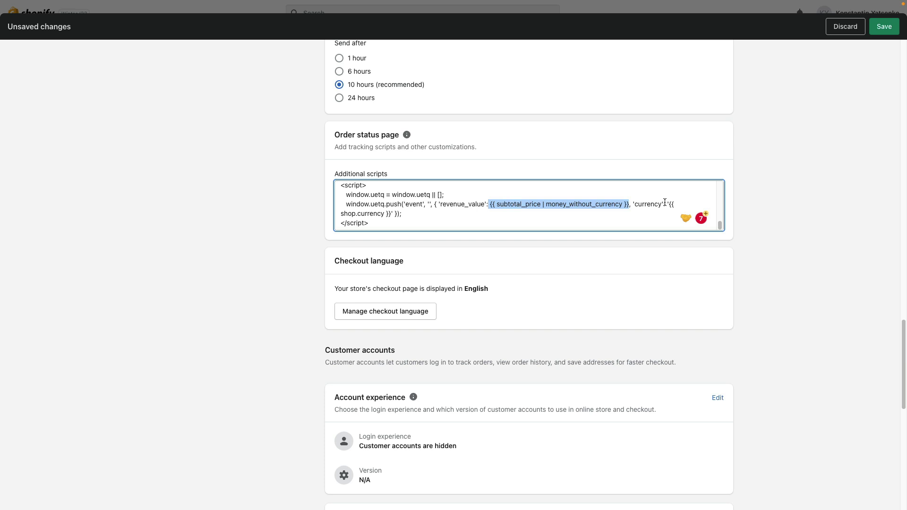
pyautogui.click(466, 217)
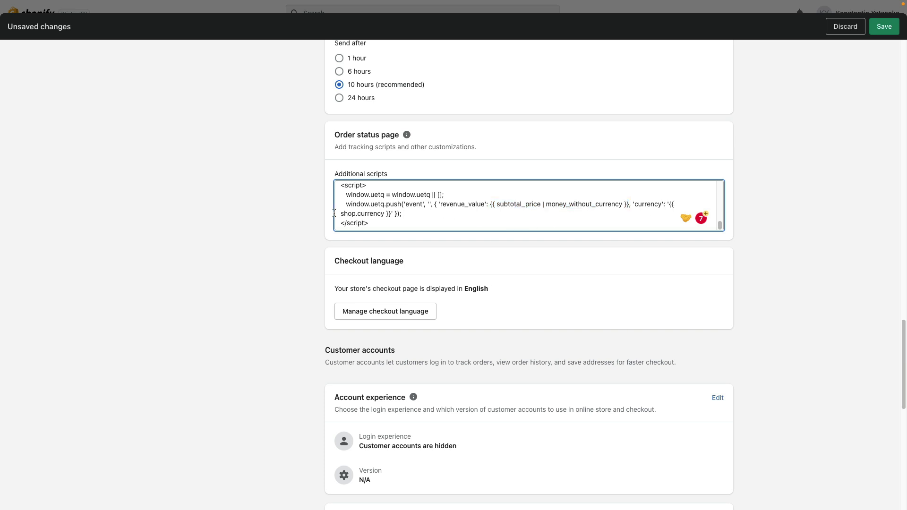
pyautogui.moveTo(339, 213); pyautogui.dragTo(390, 213)
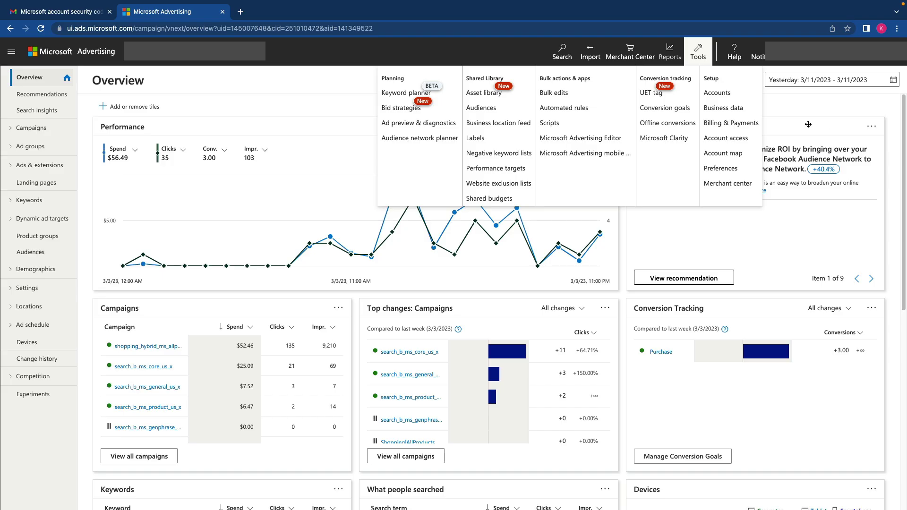
# Start a Website conversion goal with Purchase as category and Destination URL as type.
pyautogui.click(675, 114)
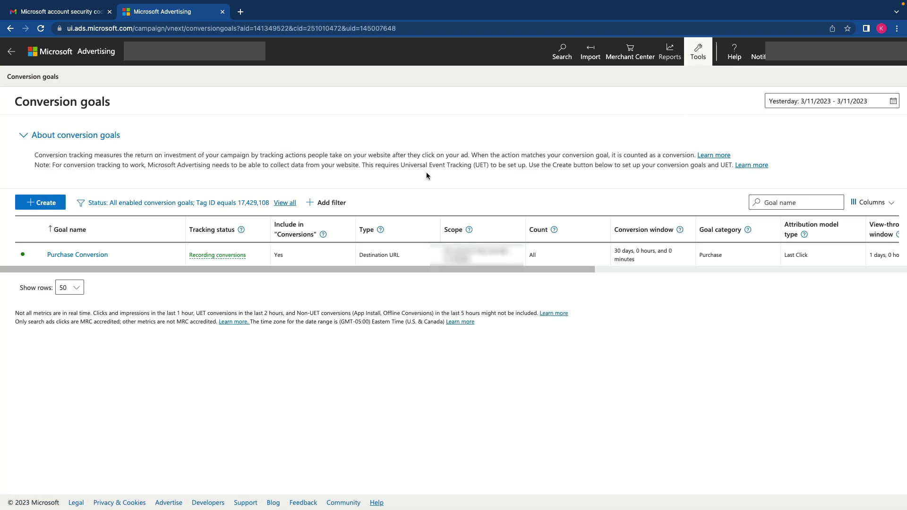
pyautogui.click(46, 203)
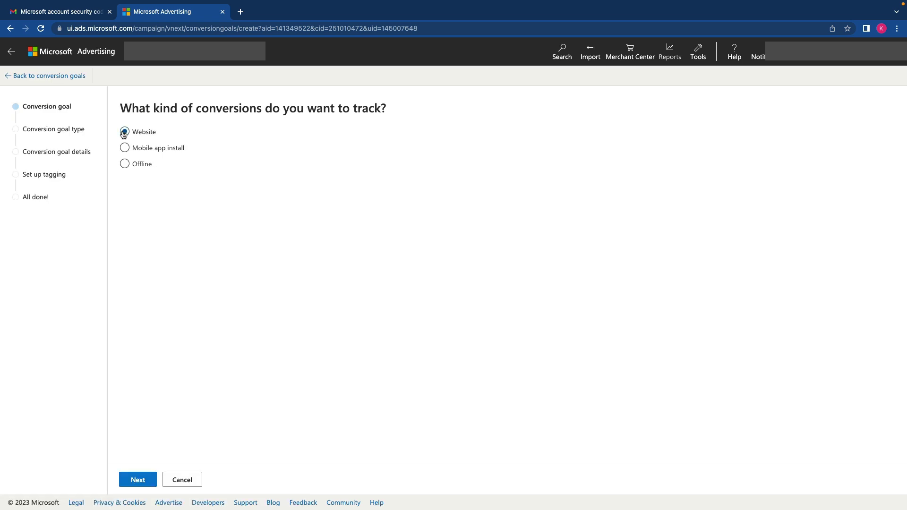
pyautogui.click(137, 479)
pyautogui.click(144, 154)
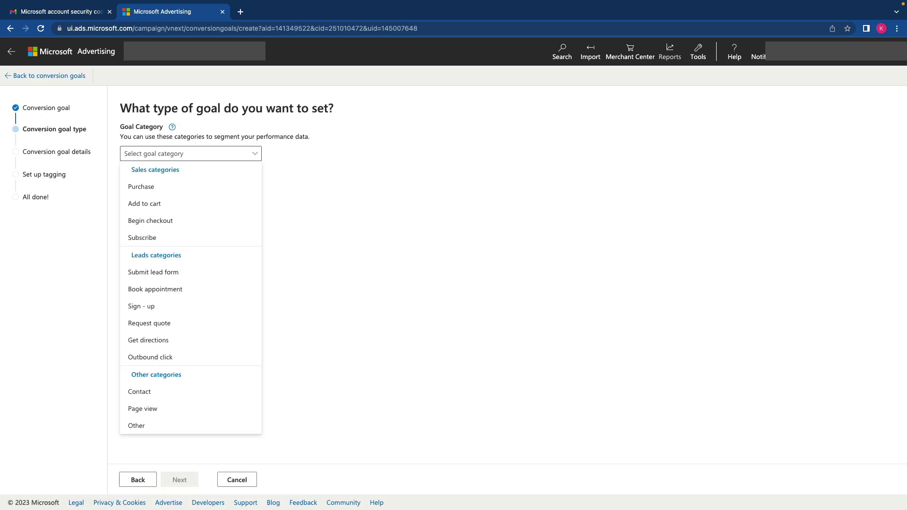
pyautogui.click(147, 187)
pyautogui.click(183, 255)
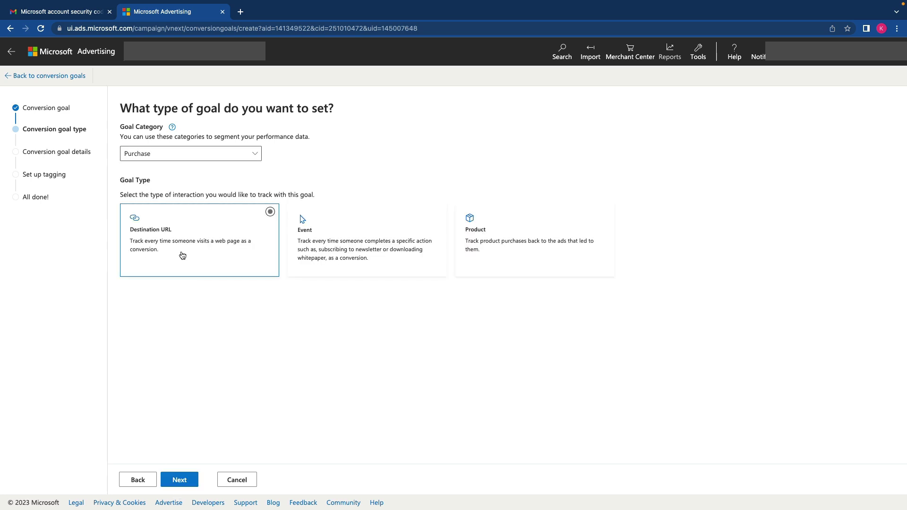
# Name the goal Purchase and set the Destination URL to contain thank_you.
pyautogui.click(180, 480)
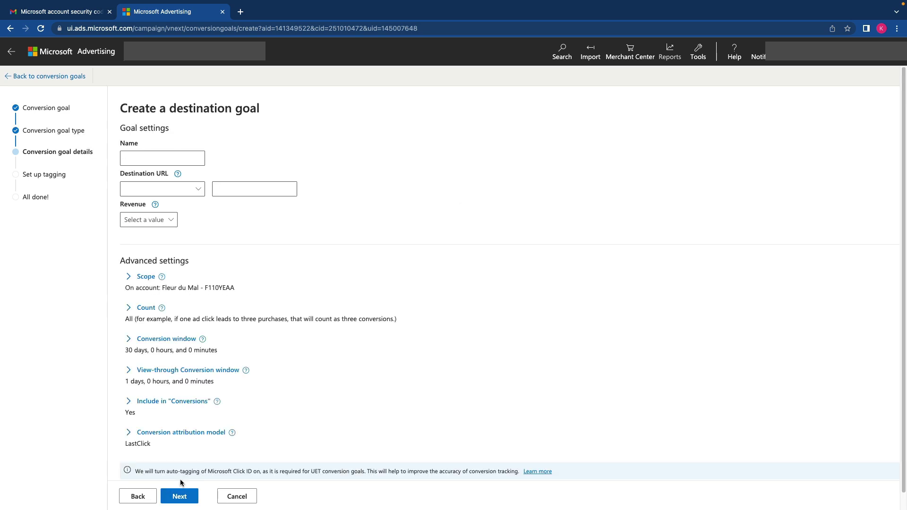
pyautogui.click(145, 162)
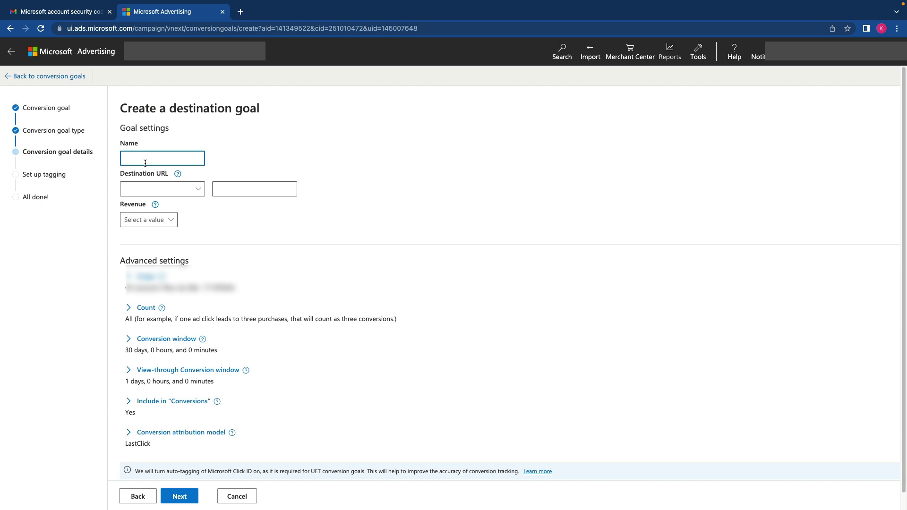
pyautogui.write('(')
pyautogui.write('Purchase')
pyautogui.click(196, 189)
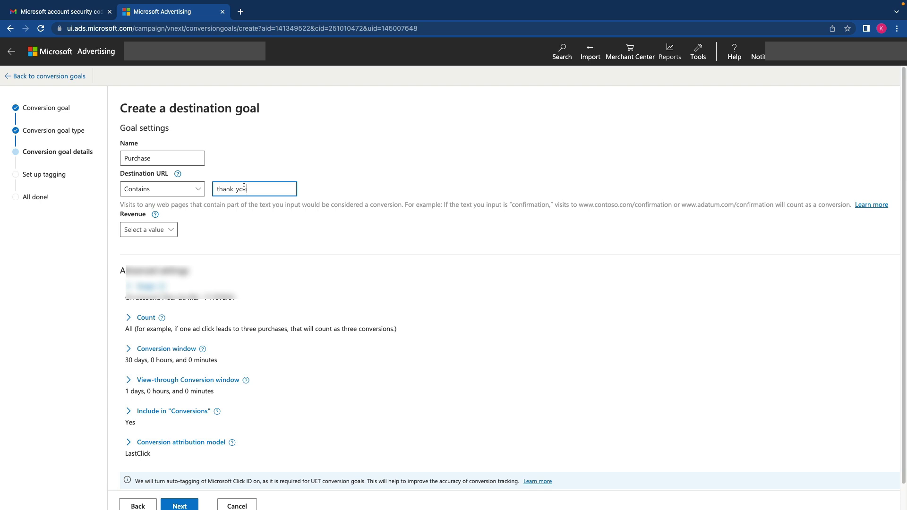
# Let the conversion value vary, with a default revenue of 100 US dollars.
pyautogui.click(159, 232)
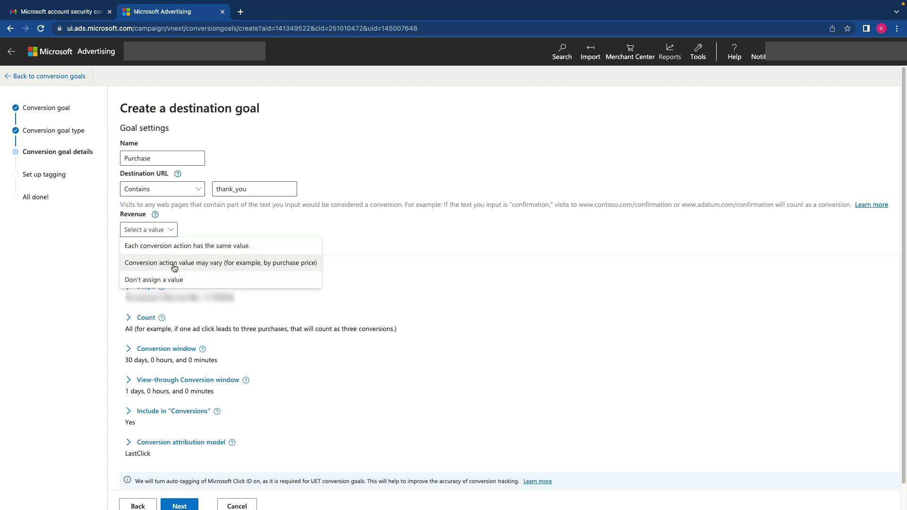
pyautogui.click(174, 263)
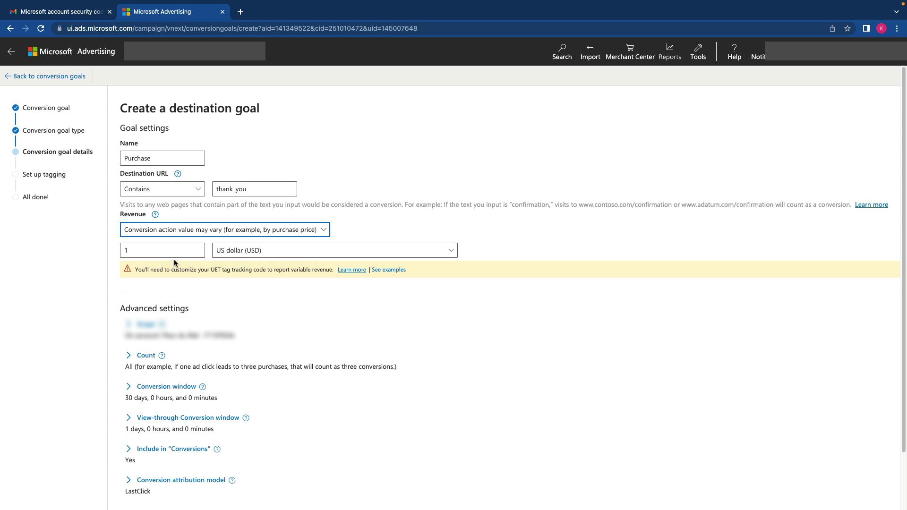
pyautogui.click(168, 252)
pyautogui.click(168, 252)
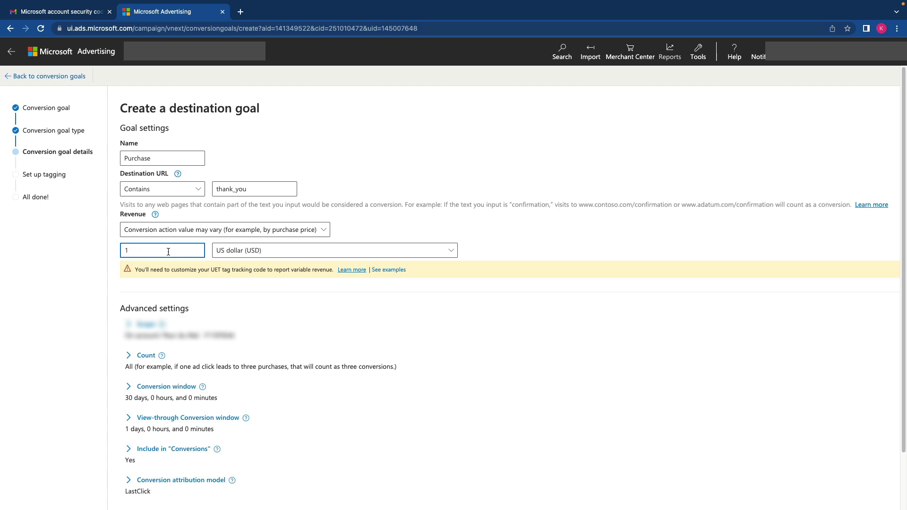
pyautogui.write('00')
pyautogui.scroll(-2, 197, 304)
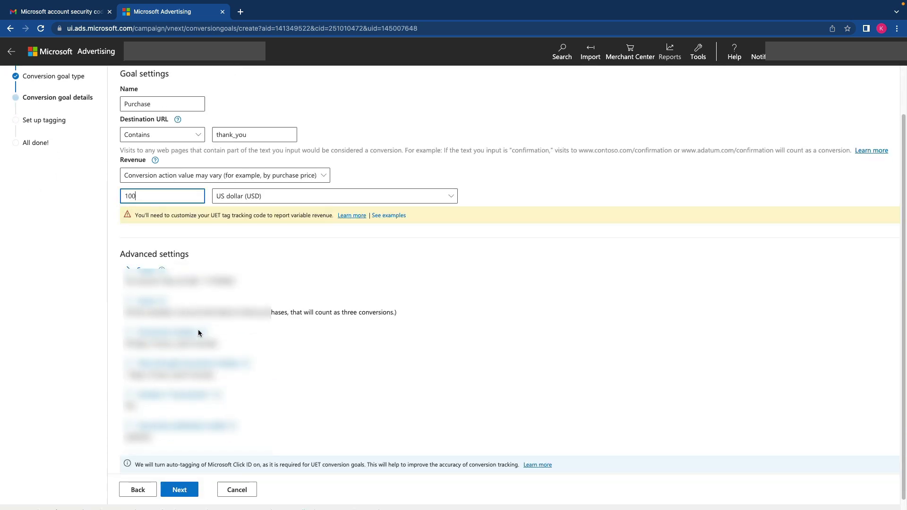
# On Set up tagging, answer that the UET tag is already installed on all website pages.
pyautogui.click(179, 490)
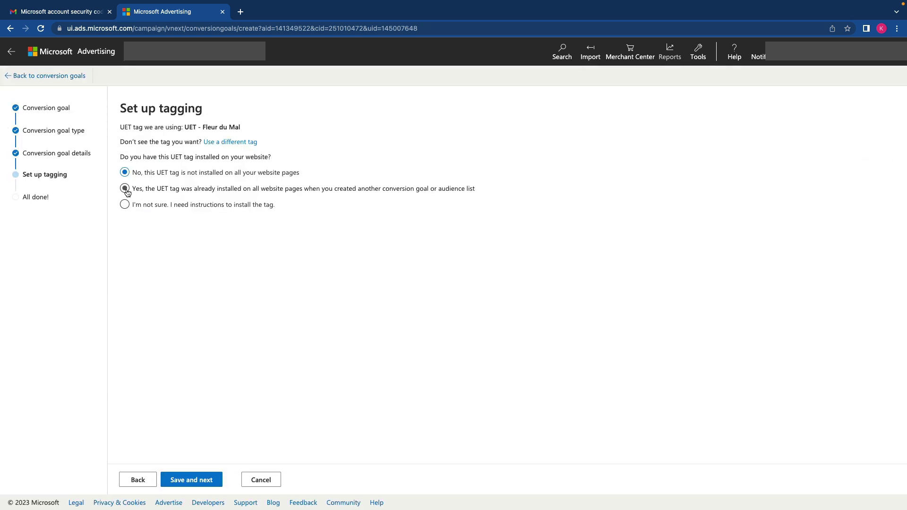
pyautogui.click(125, 189)
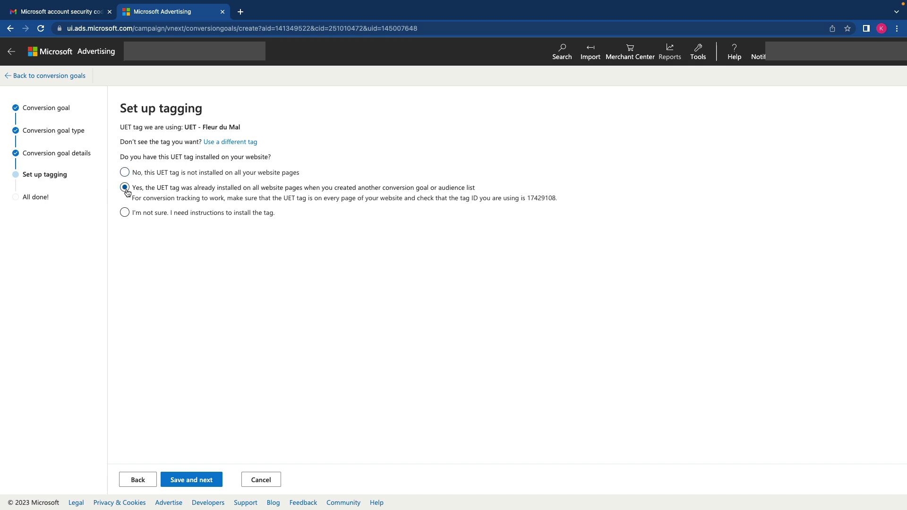